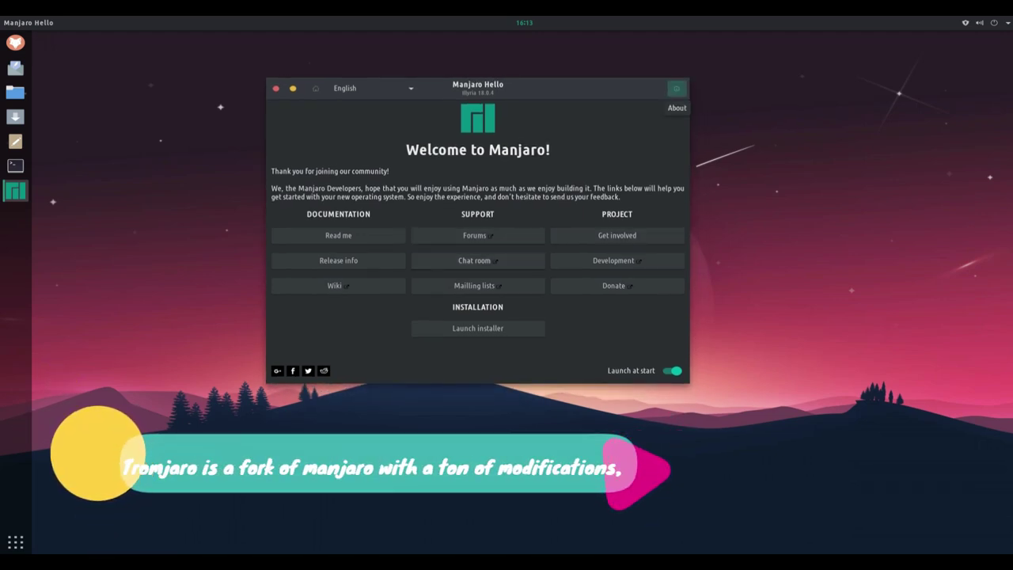
View the version information of Manjaro Hello and close the welcome window
click(677, 88)
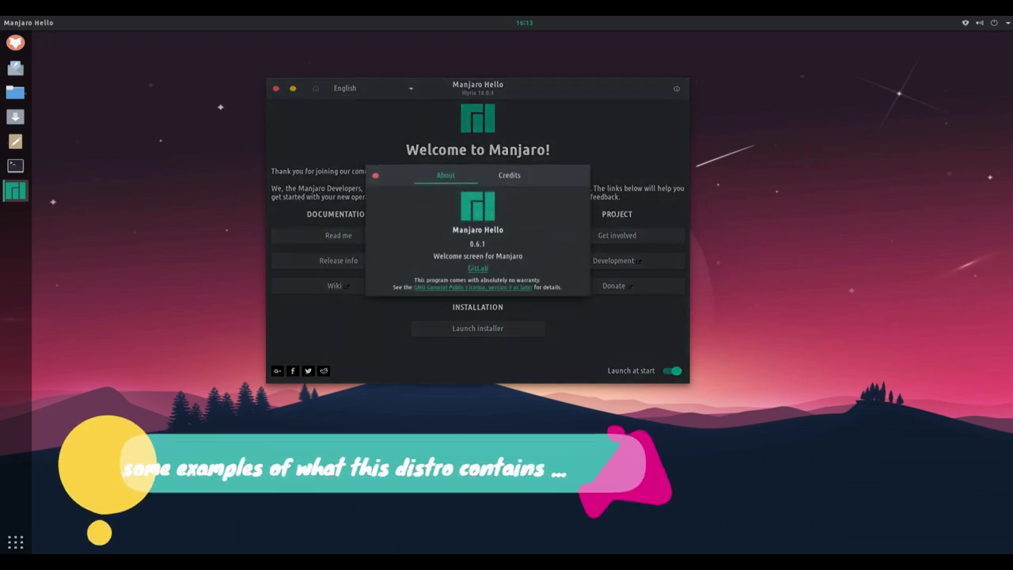
key(Escape)
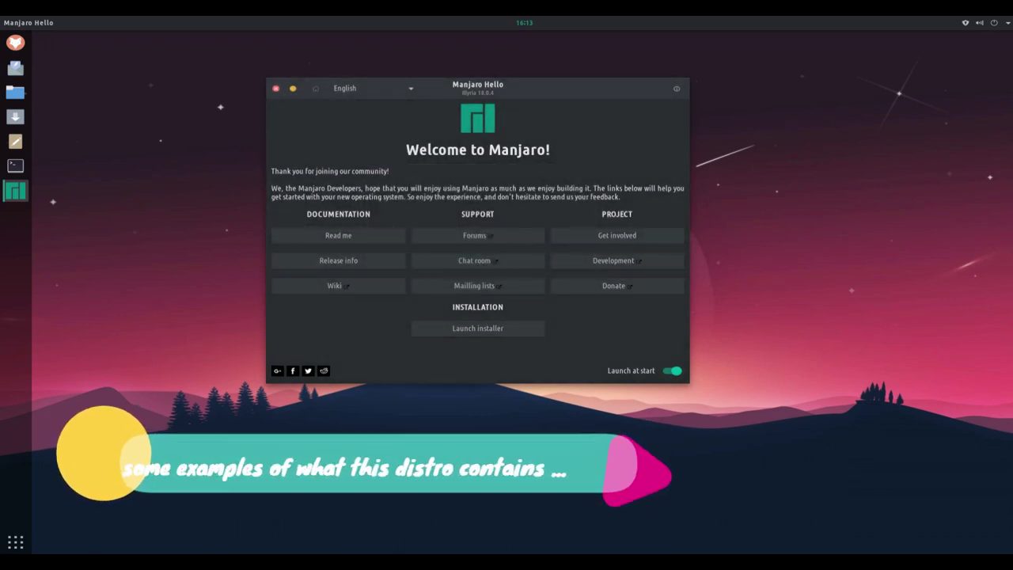
key(alt+F4)
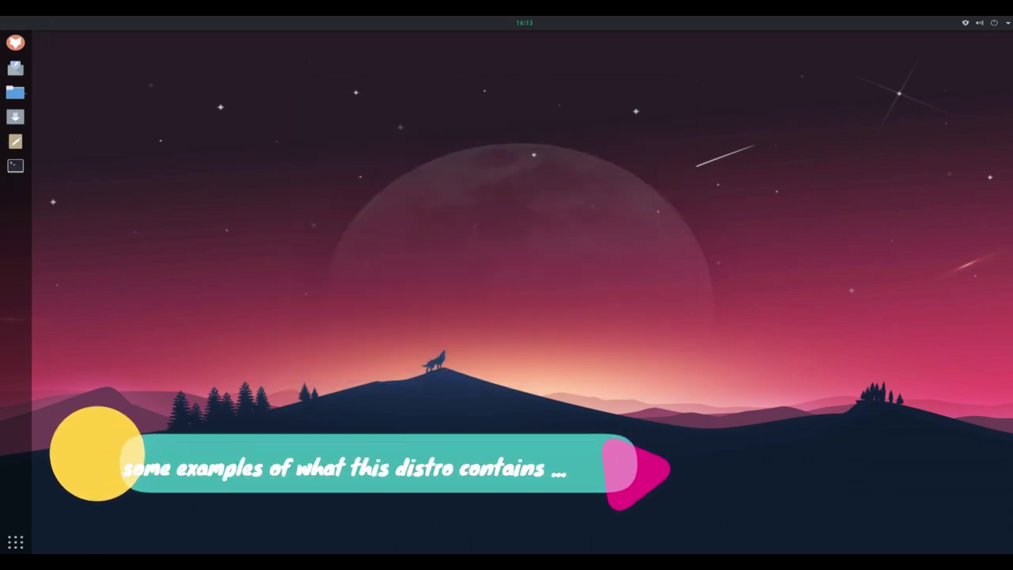
Look at the Home folder's contents in the file manager and close it
click(15, 92)
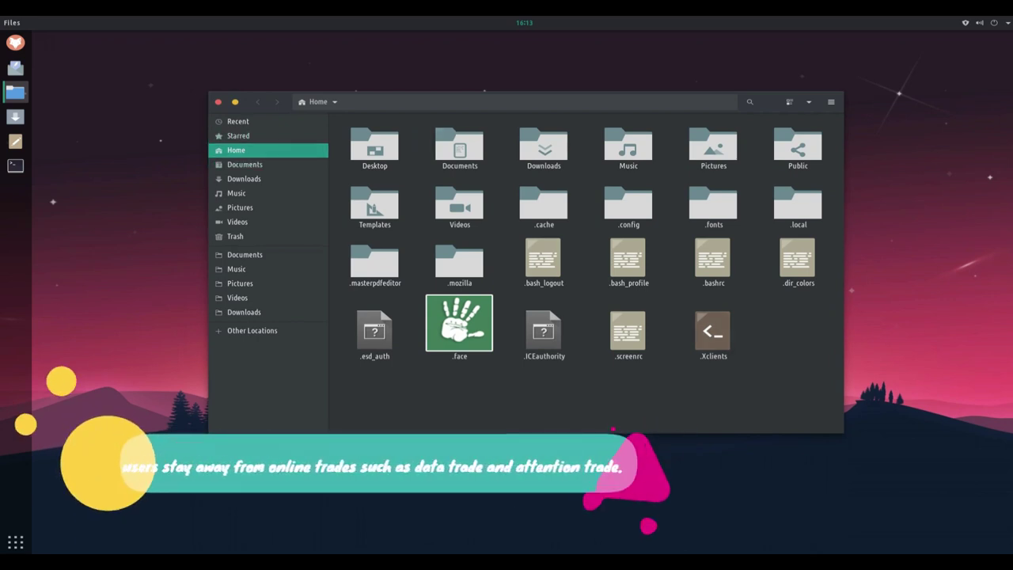
click(219, 102)
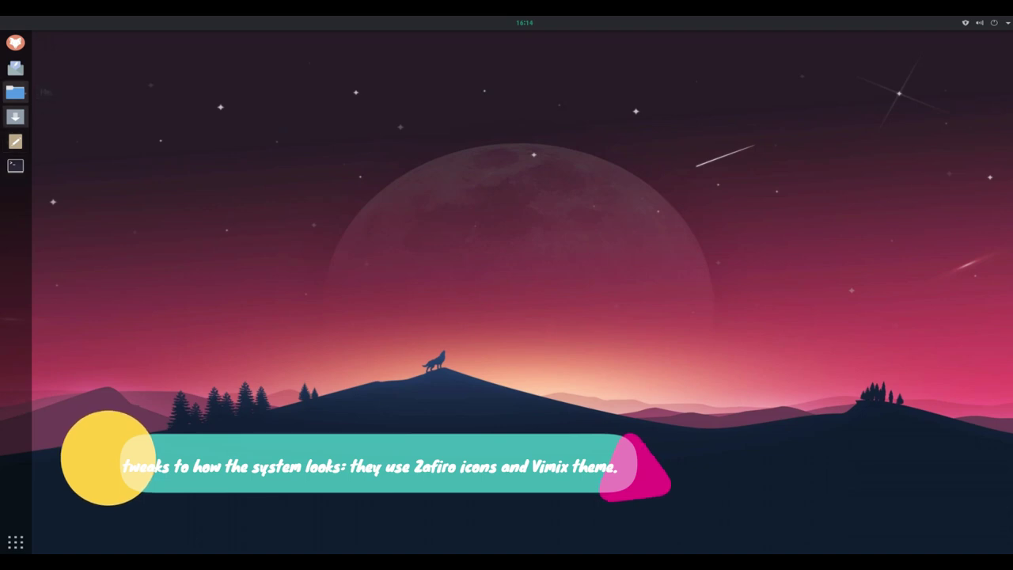
Browse the wallpapers available for the desktop background
right_click(327, 247)
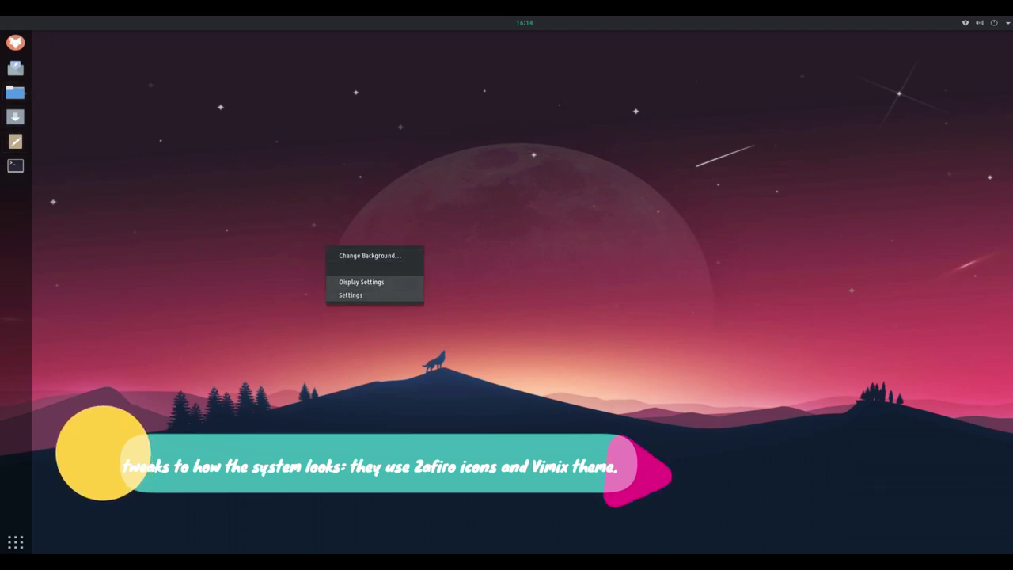
click(369, 254)
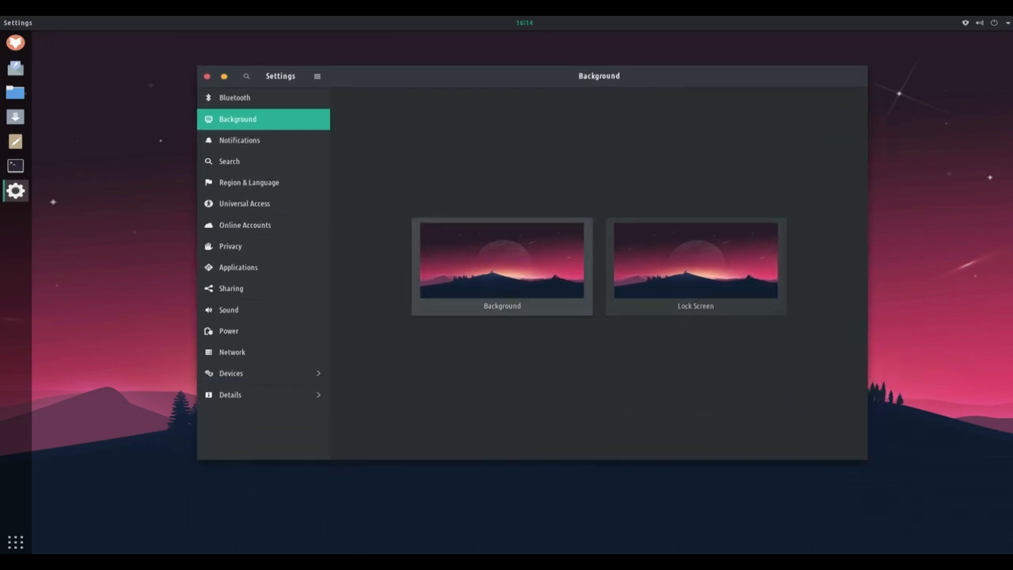
key(Return)
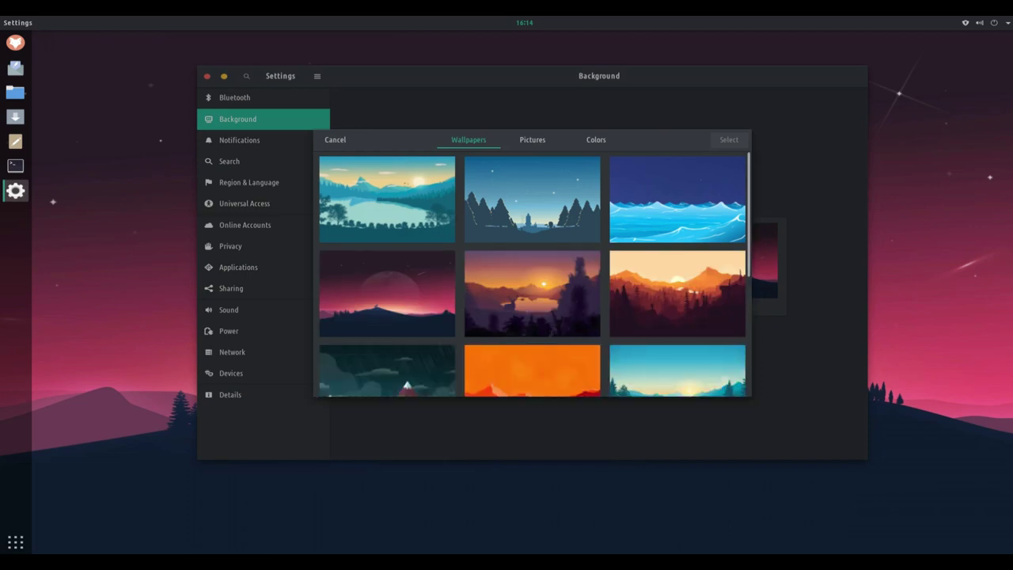
scroll(532, 273, down, 1)
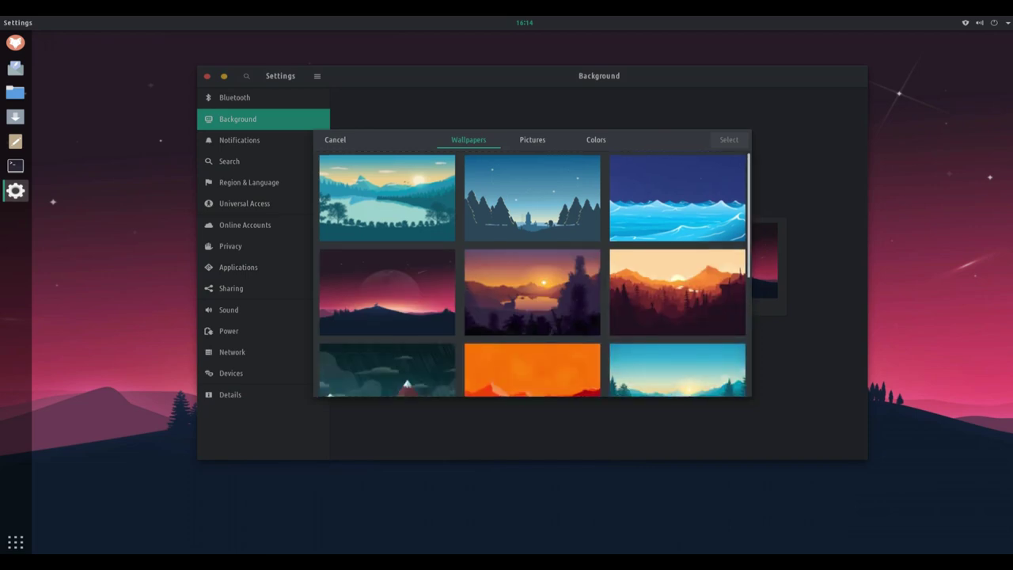
scroll(534, 273, down, 6)
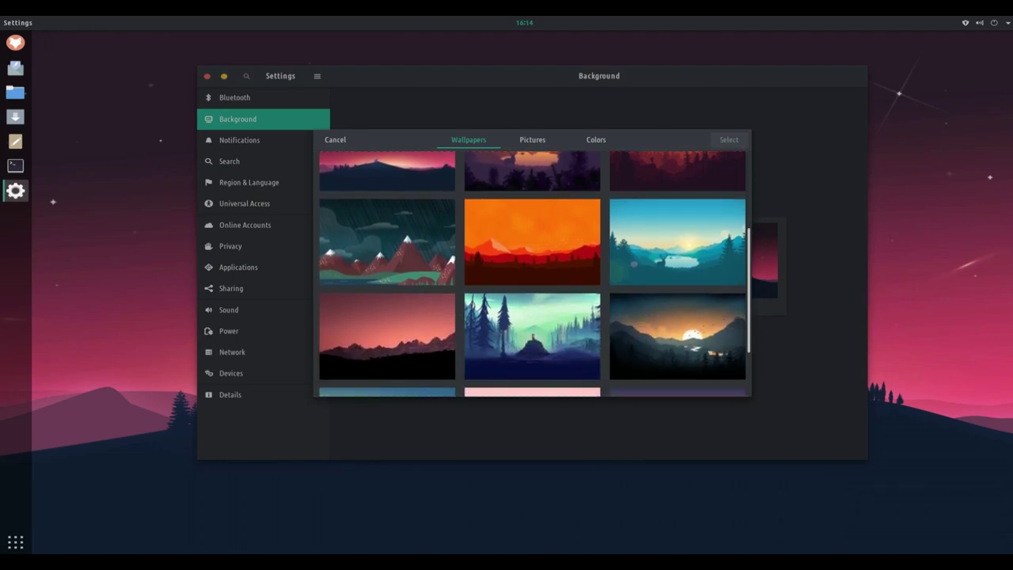
scroll(534, 274, down, 2)
scroll(534, 273, up, 2)
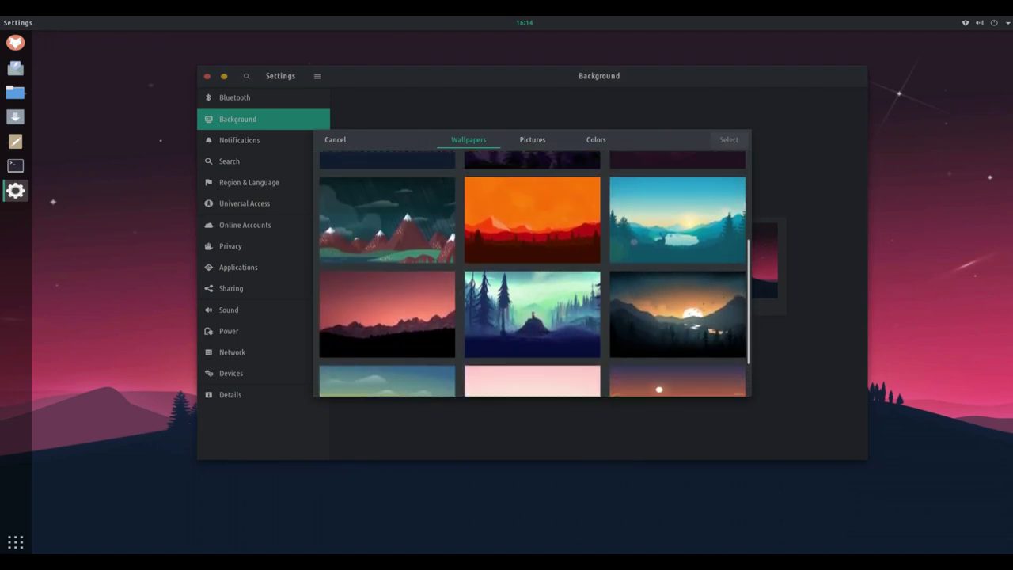
scroll(534, 274, up, 6)
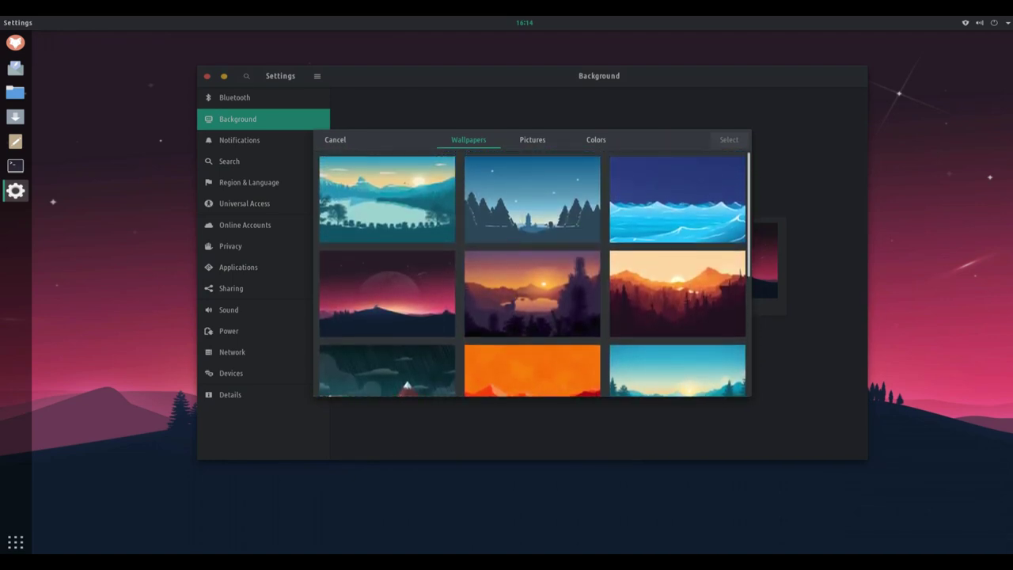
Check the Pictures and Colors choices for the desktop background and leave the chooser without selecting anything
click(531, 140)
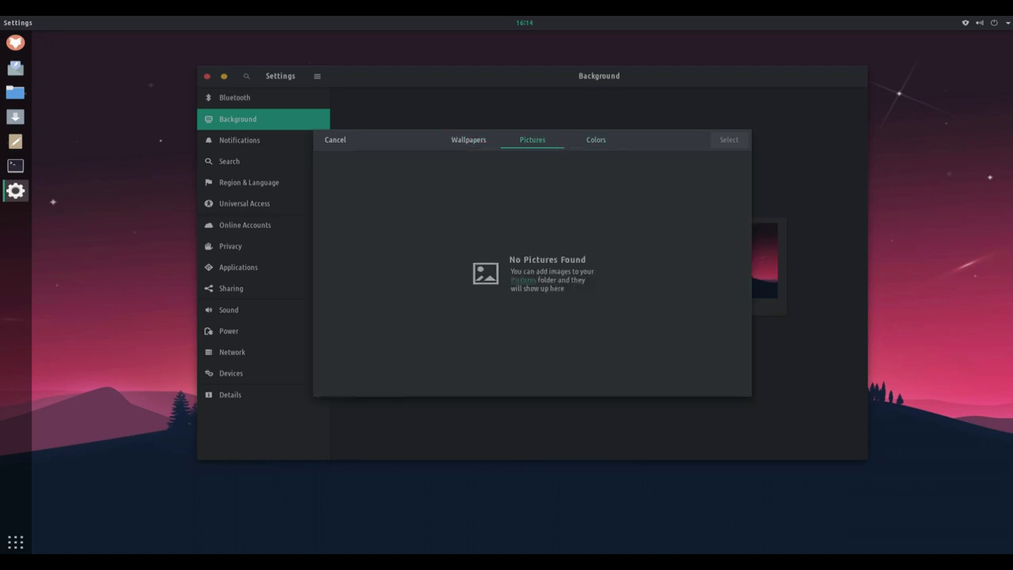
click(596, 139)
click(468, 140)
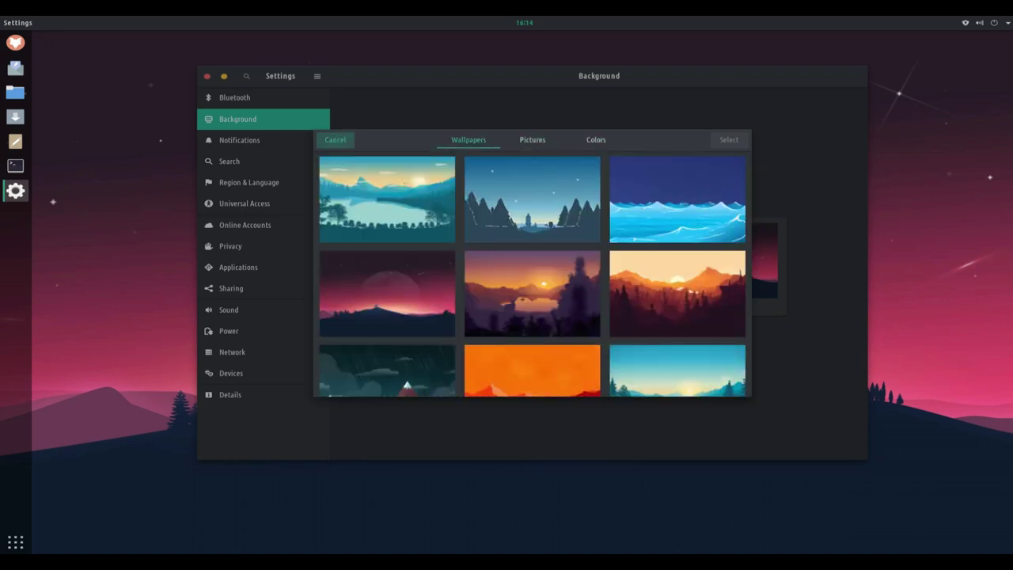
click(335, 139)
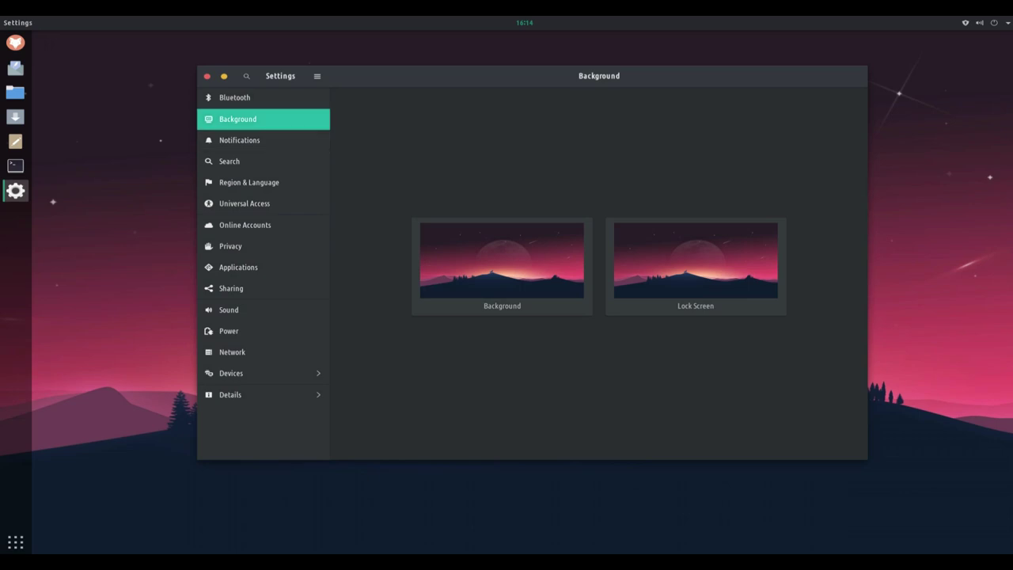
View the Notifications, Search, Region & Language, Universal Access, Online Accounts and Privacy settings in turn
click(239, 140)
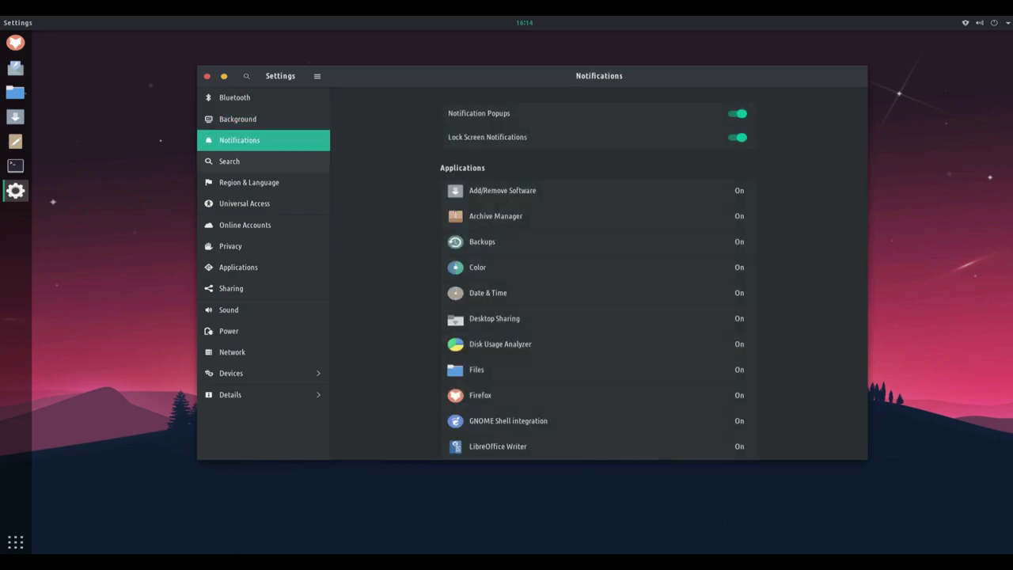
click(228, 161)
click(248, 182)
click(244, 204)
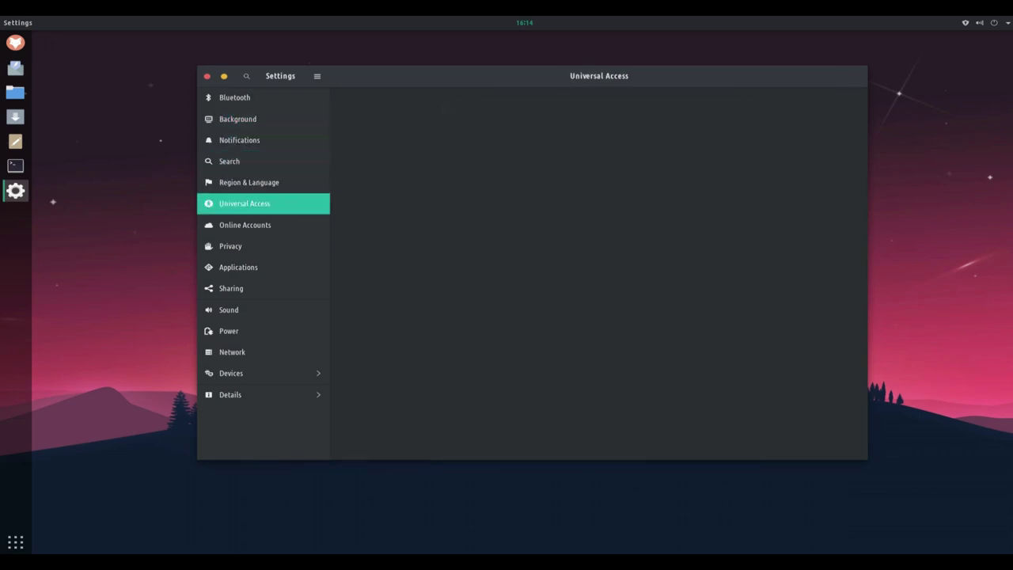
click(244, 224)
click(231, 246)
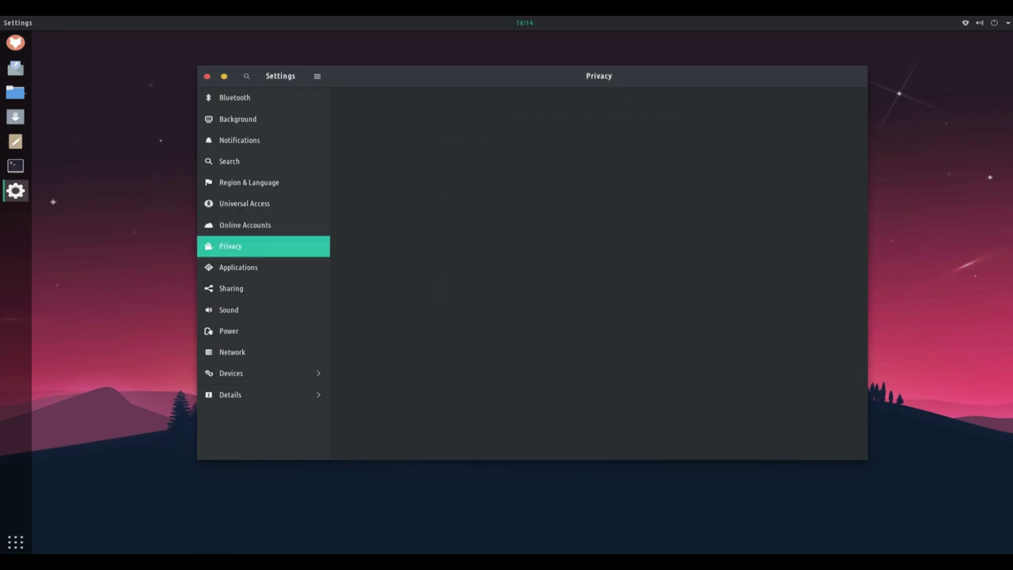
Look through the whole list of installed programs in the Applications settings
click(238, 266)
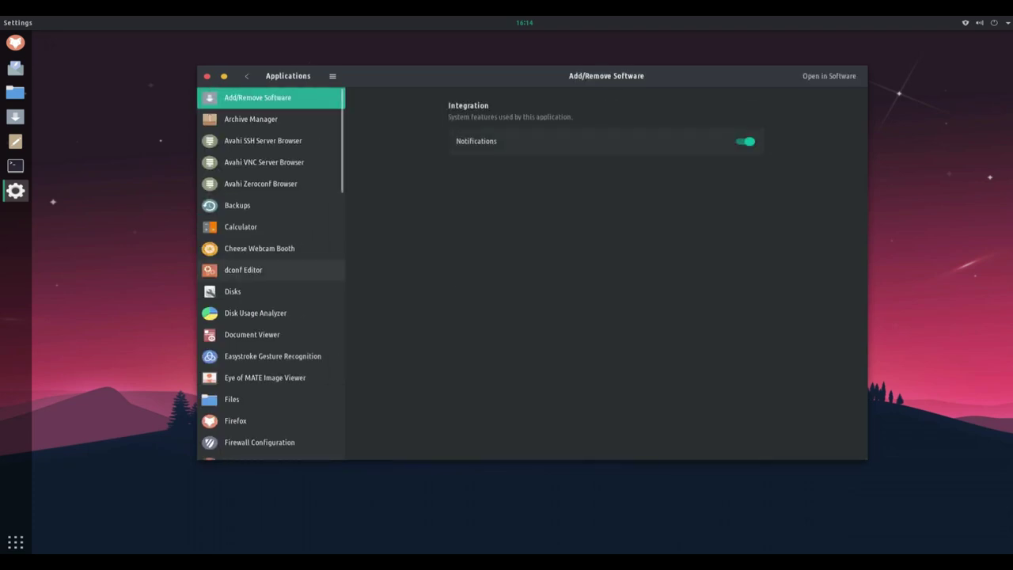
scroll(269, 163, down, 7)
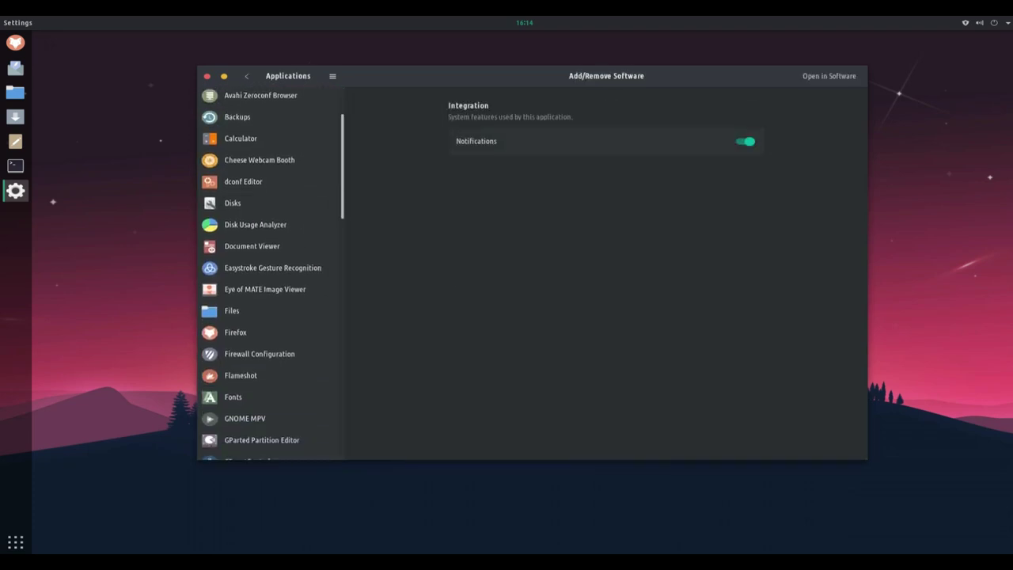
scroll(269, 273, down, 6)
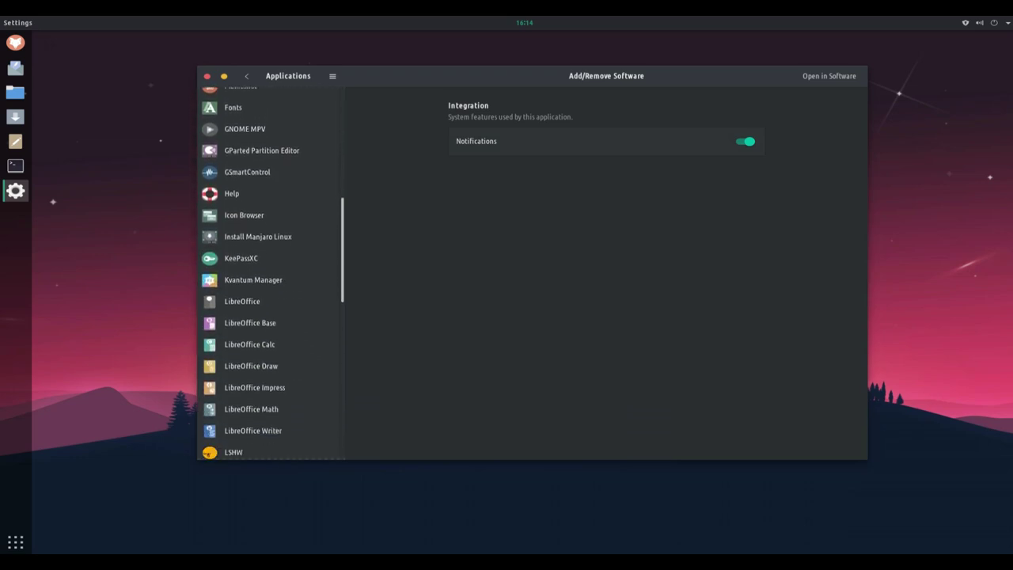
scroll(273, 272, down, 6)
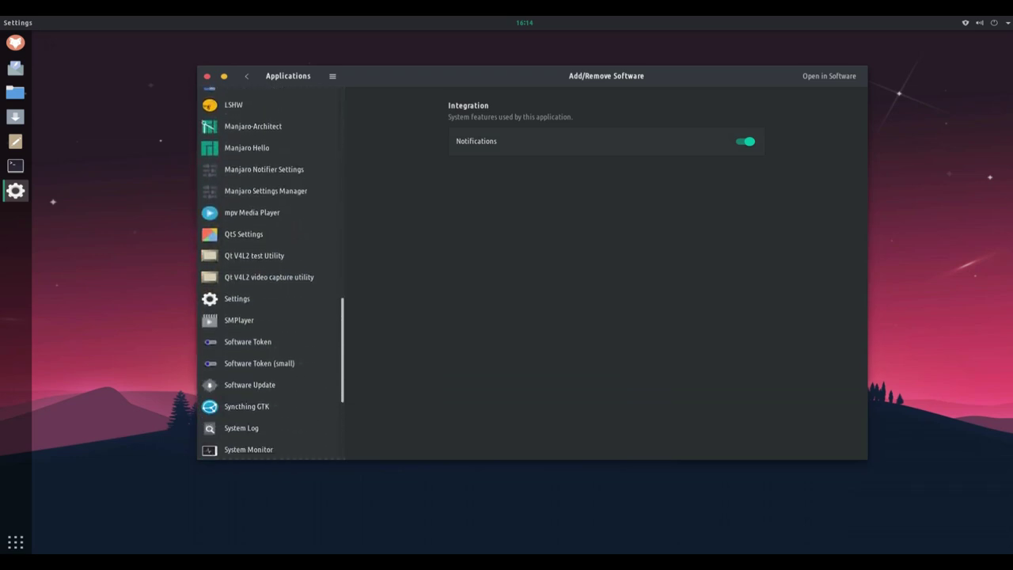
scroll(273, 257, down, 2)
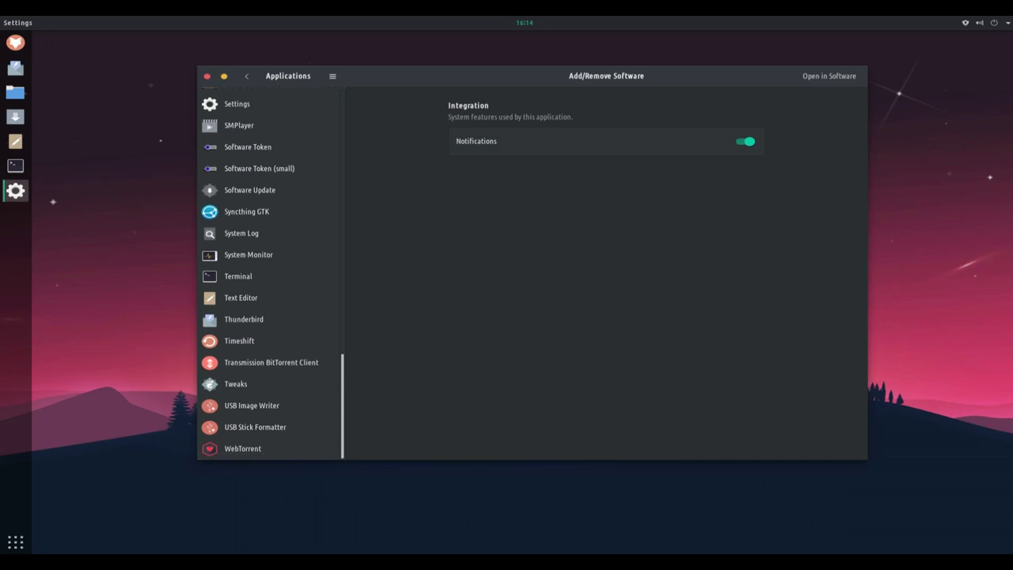
Compare the integration settings of System Monitor and Terminal
click(273, 255)
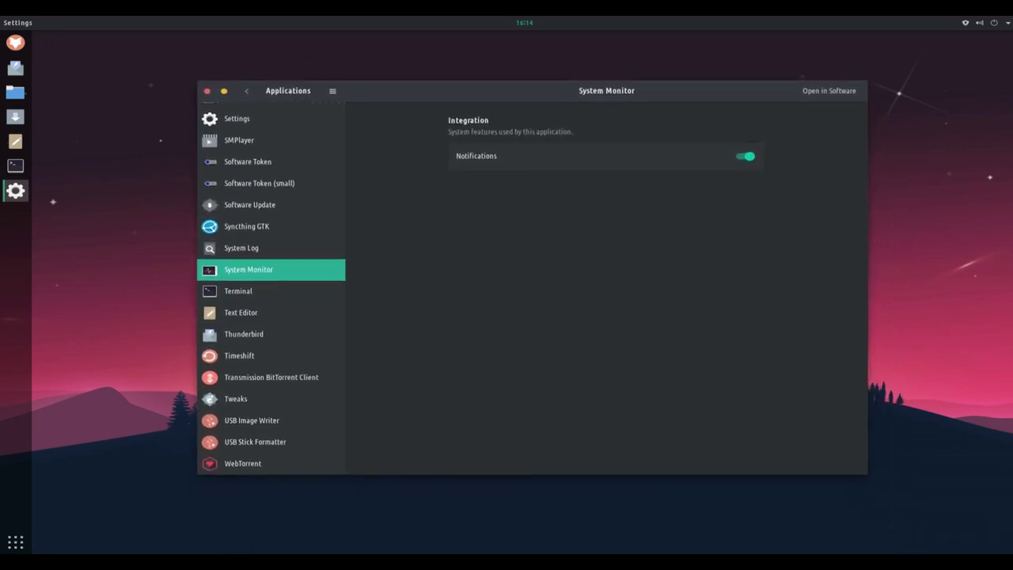
click(238, 288)
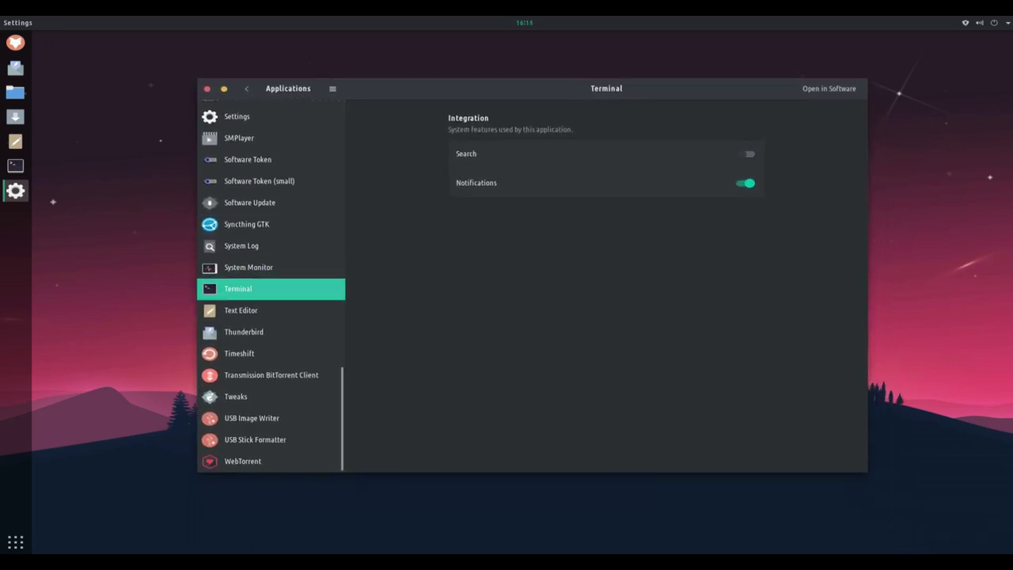
click(247, 267)
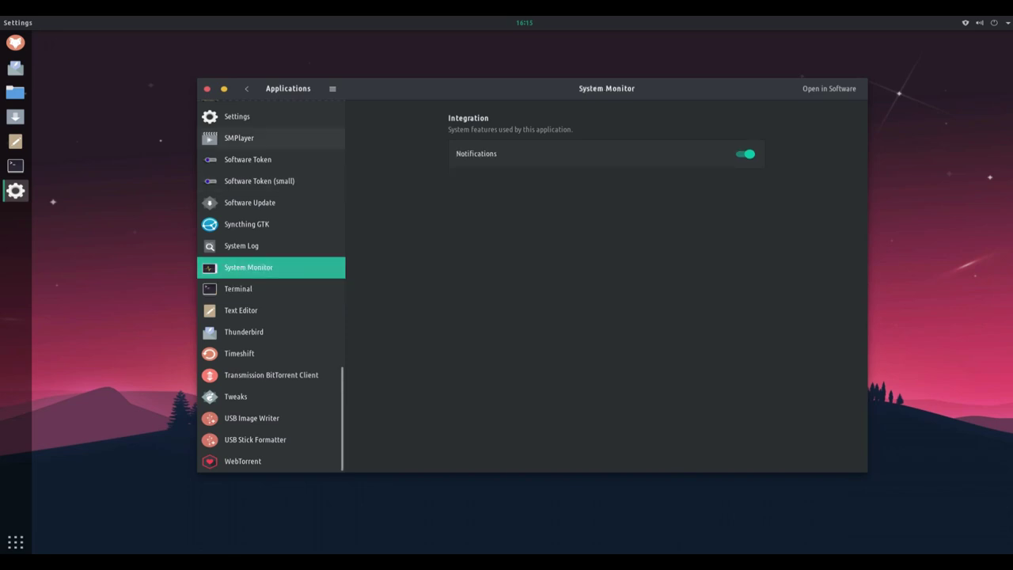
View the Displays settings under Devices and the system information under Details
click(246, 88)
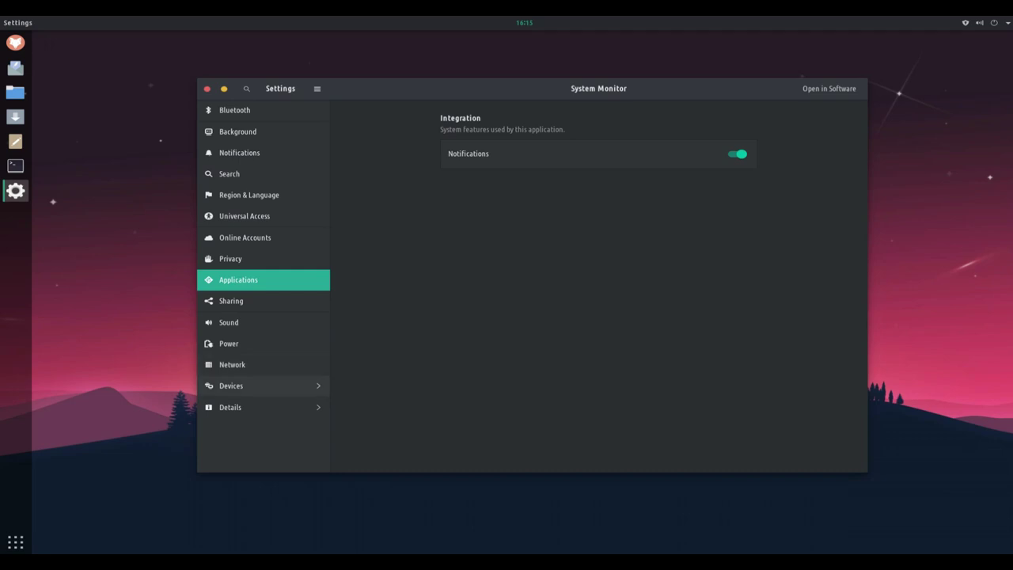
click(253, 385)
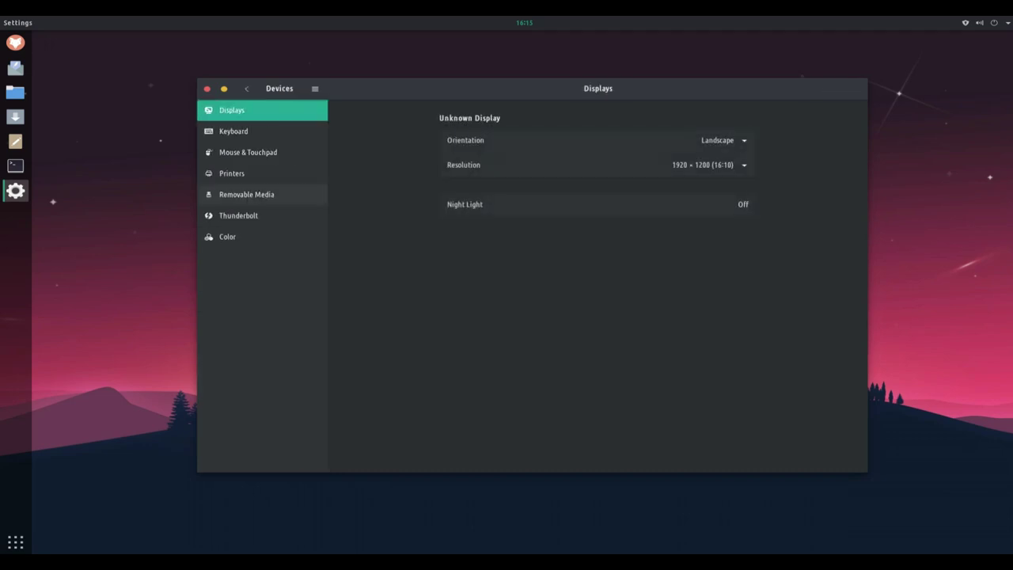
click(246, 88)
click(231, 406)
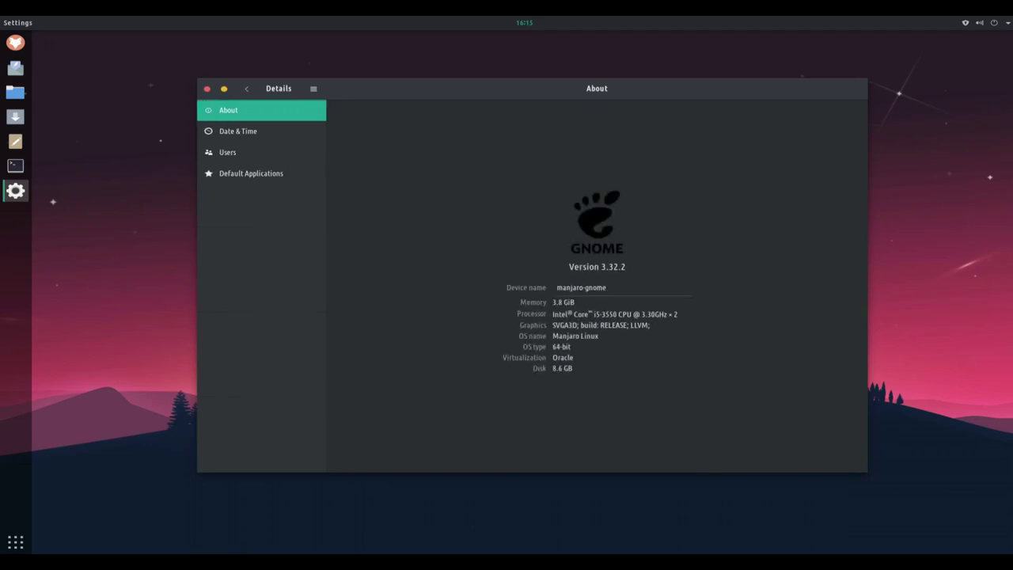
Highlight the whole device name in the system information and close Settings
key(shift+Left)
key(shift+Left)
key(shift+Left)
key(shift+Left)
key(shift+Left)
key(shift+Left)
key(shift+Left)
key(shift+Left)
key(shift+Left)
key(shift+Left)
key(shift+Left)
key(shift+Left)
key(shift+Left)
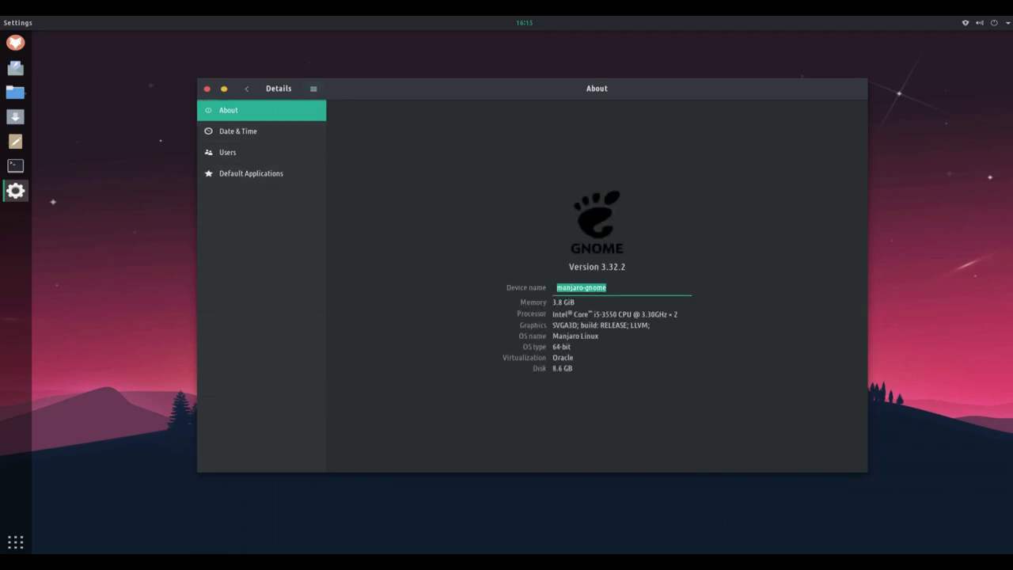
key(ctrl+q)
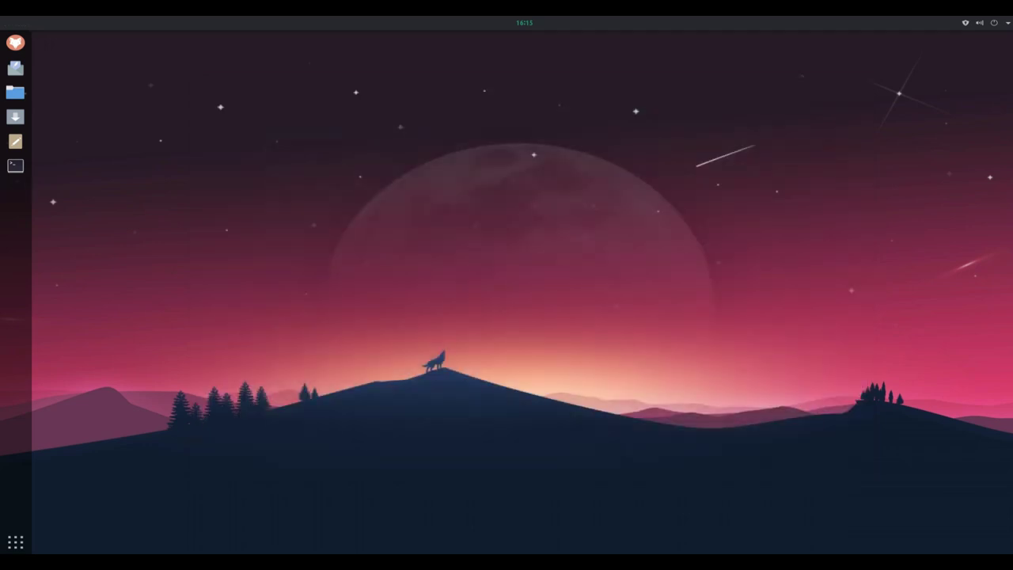
Reopen Settings from the Settings group of the application overview and return to its main category list
click(15, 542)
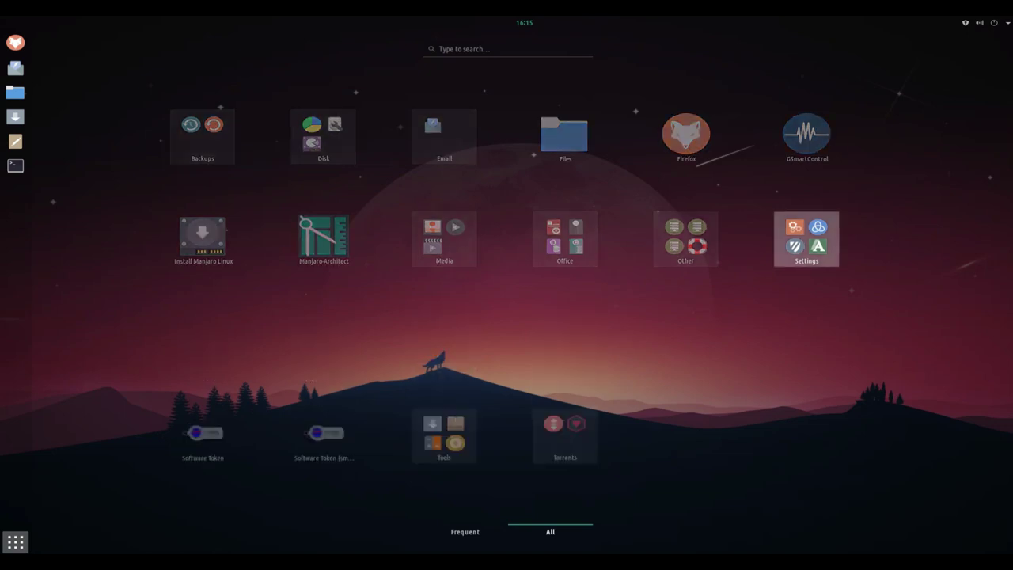
click(806, 238)
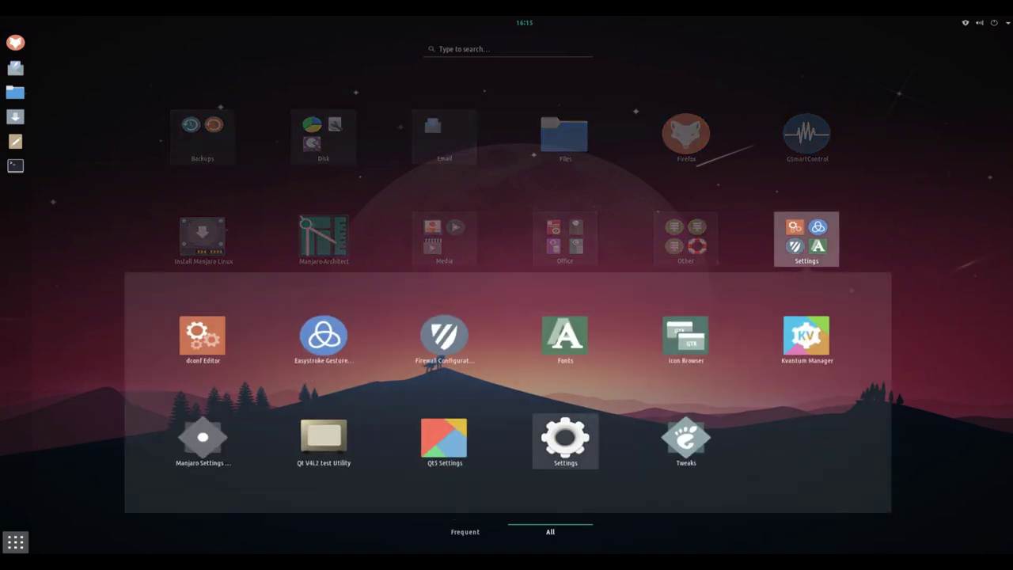
click(564, 439)
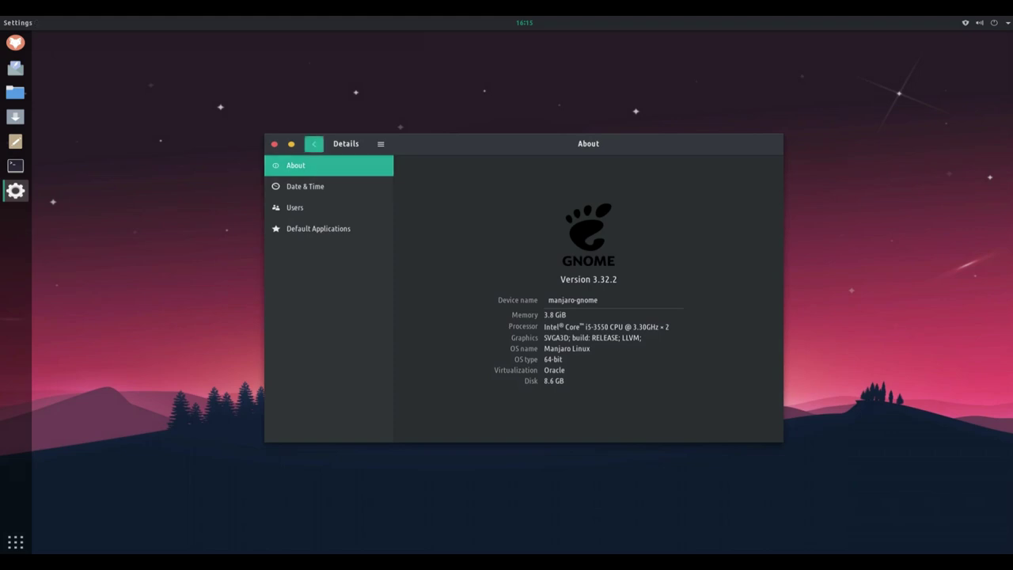
click(313, 143)
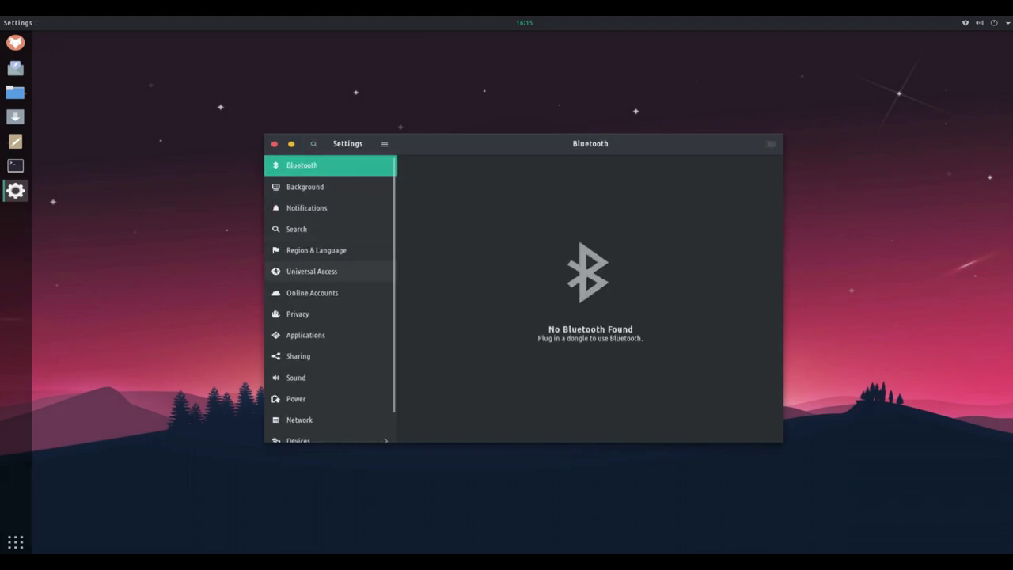
Close Settings, view the CPU, memory and network resources in System Monitor from the Tools application group, and close it
click(274, 144)
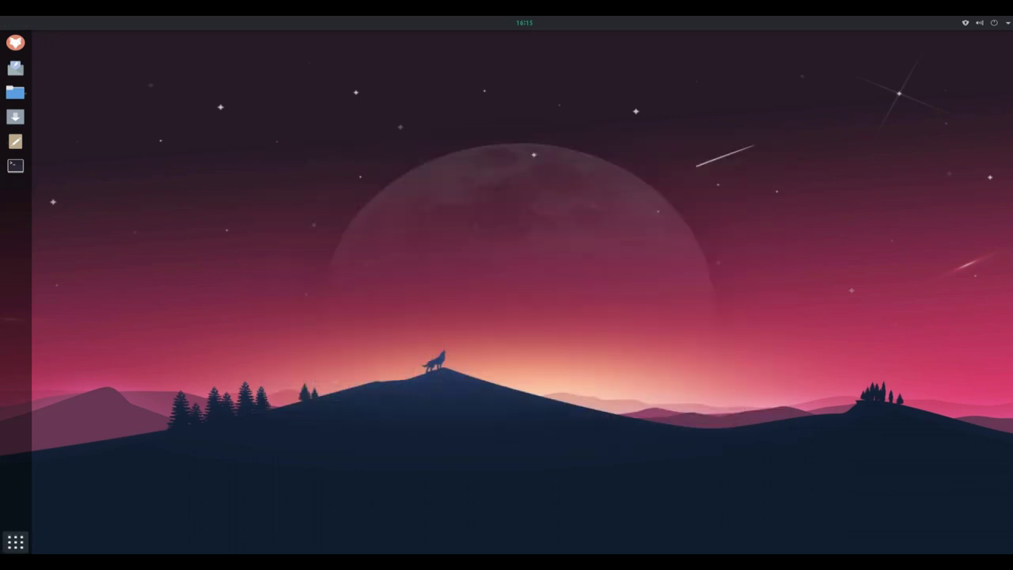
key(super+a)
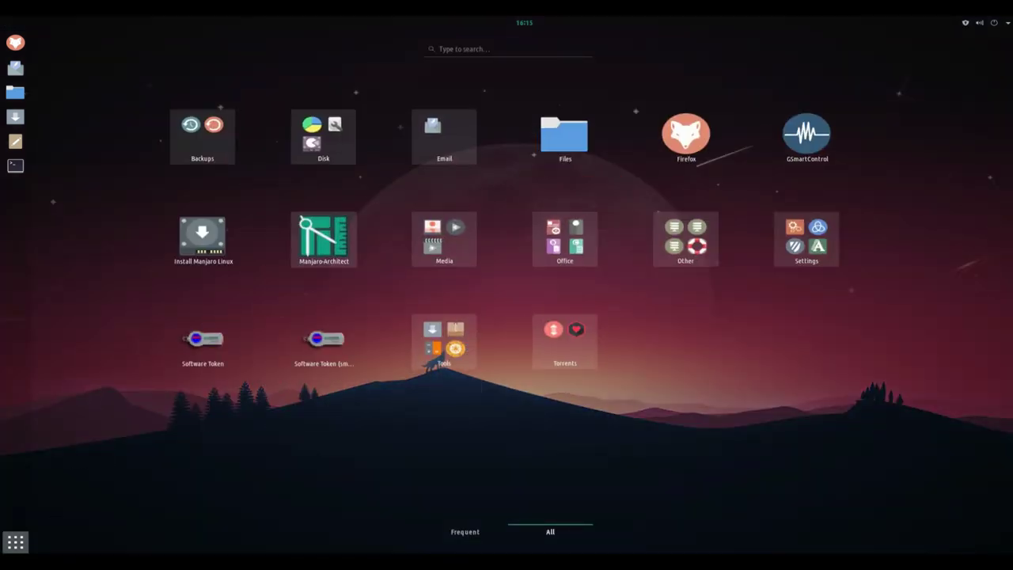
click(444, 340)
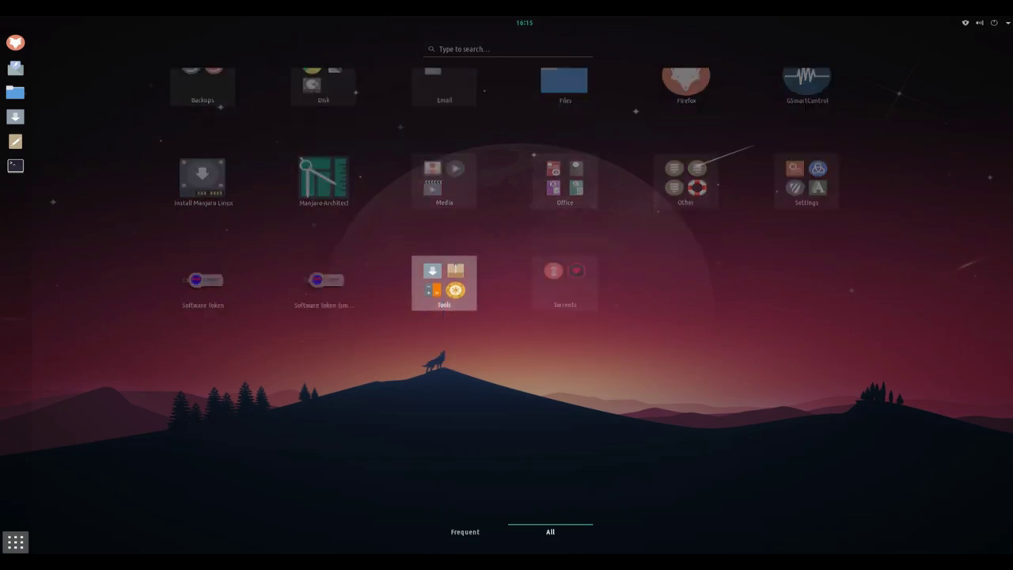
click(443, 439)
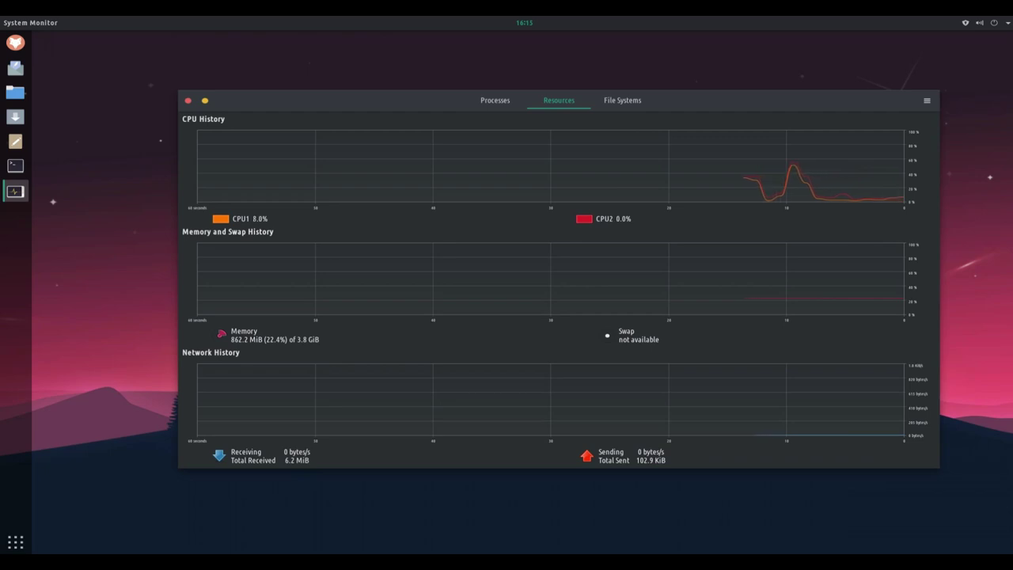
key(ctrl+q)
Open a Terminal window, enlarge it, and display the full kernel and system information with uname -a
click(16, 165)
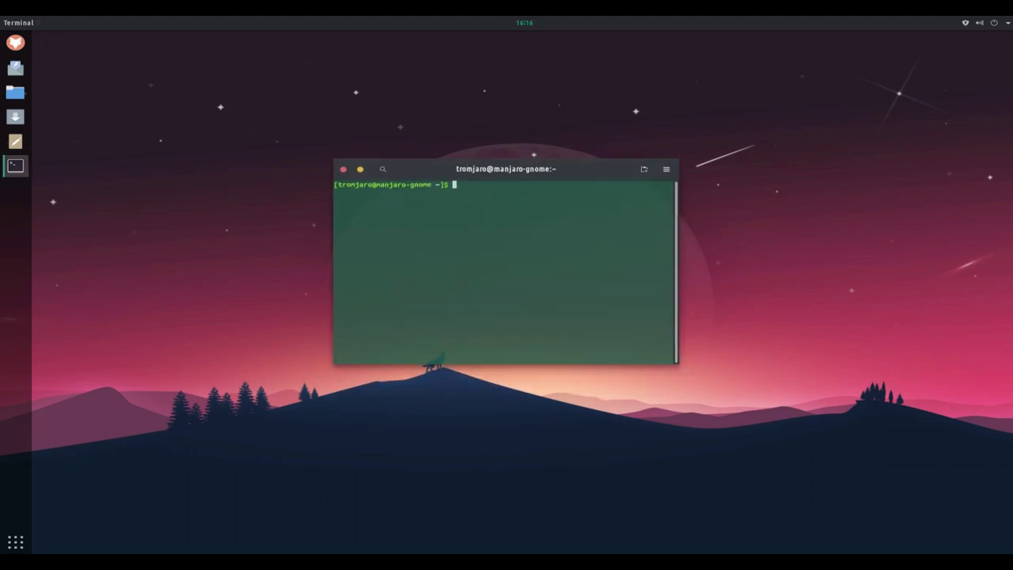
drag(678, 364, 804, 432)
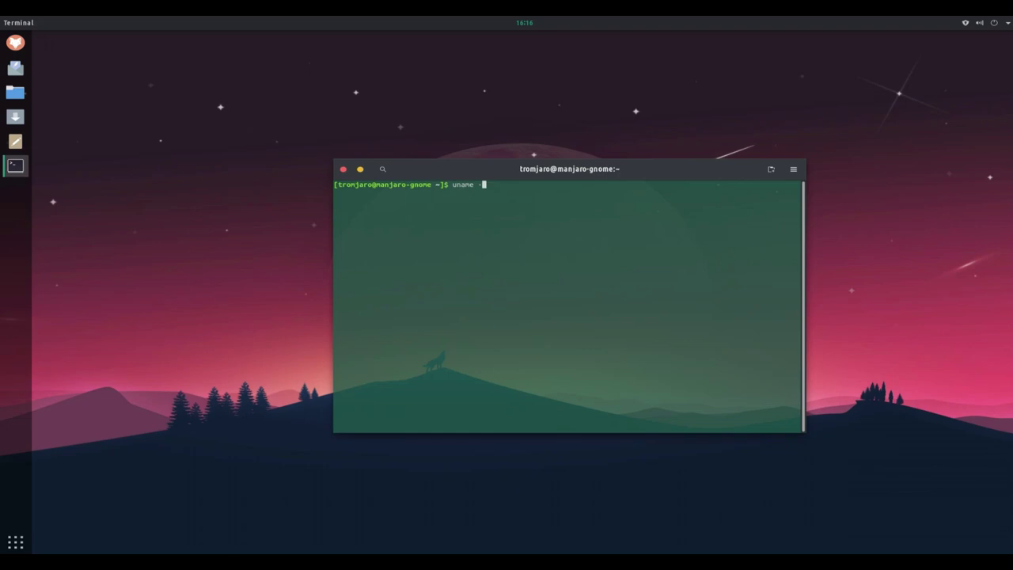
key(Return)
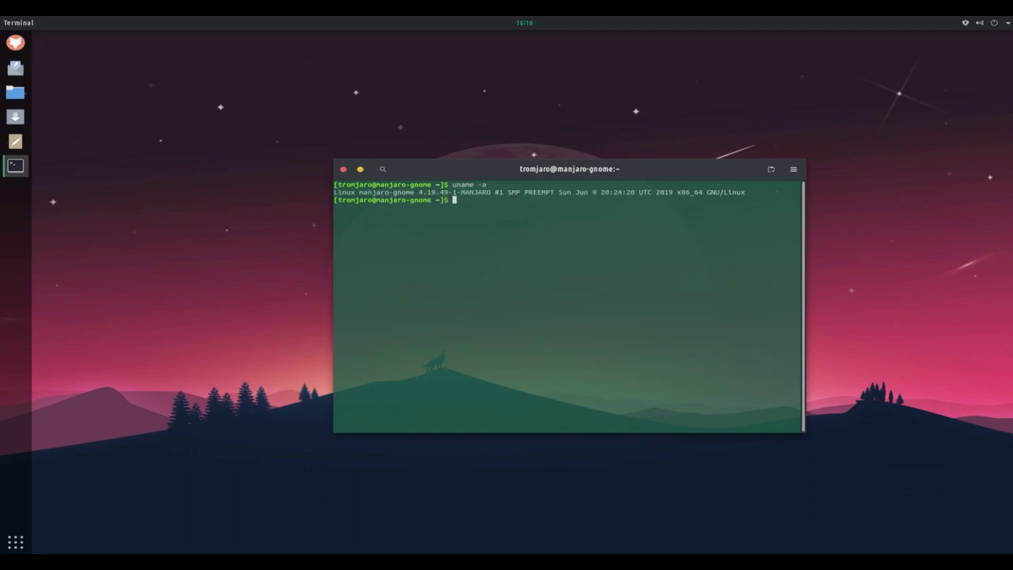
Show the kernel release with uname -r, highlight the output line, and close the Terminal
text(uname -r)
key(Return)
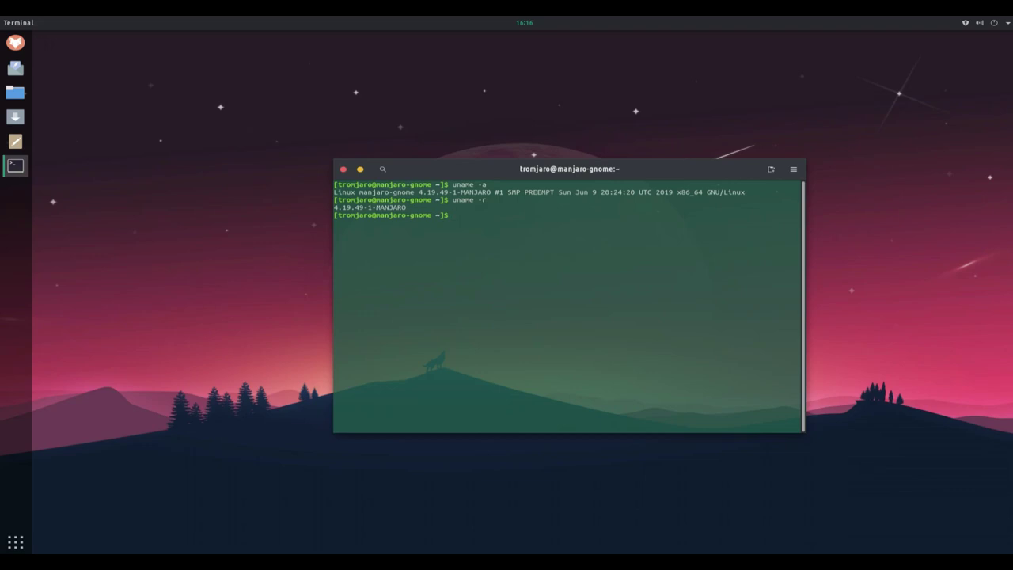
drag(799, 207, 334, 207)
click(342, 168)
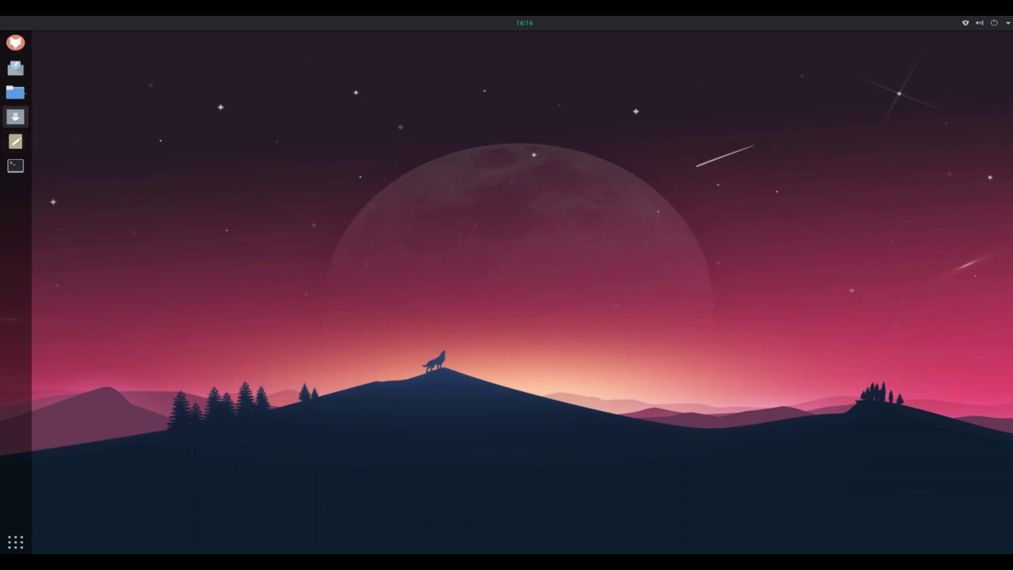
Browse the Accessories, Audio & Video, Development and Education categories in Add/Remove Software, and close the package manager
click(15, 116)
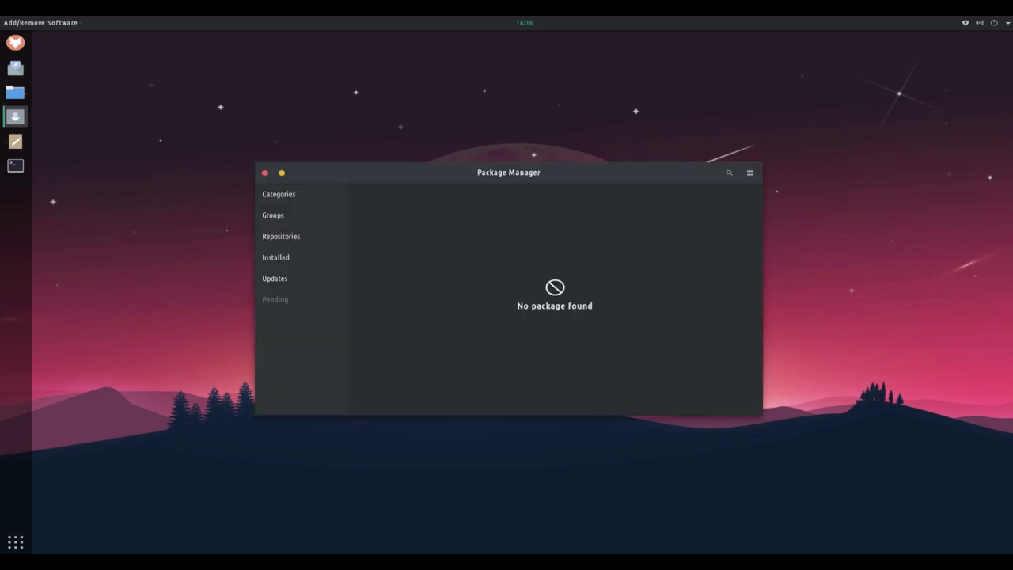
click(279, 194)
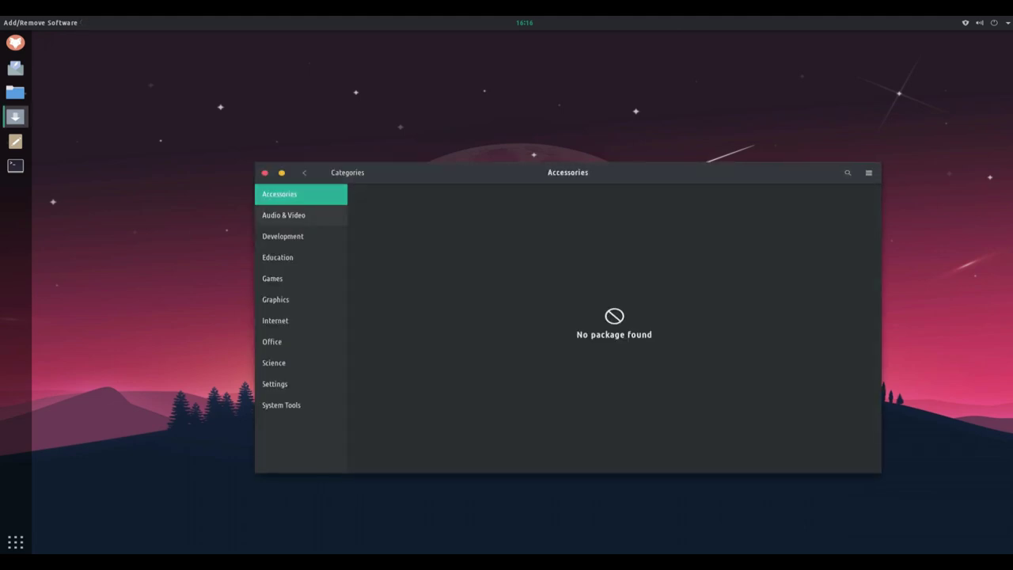
click(283, 214)
click(283, 236)
click(277, 257)
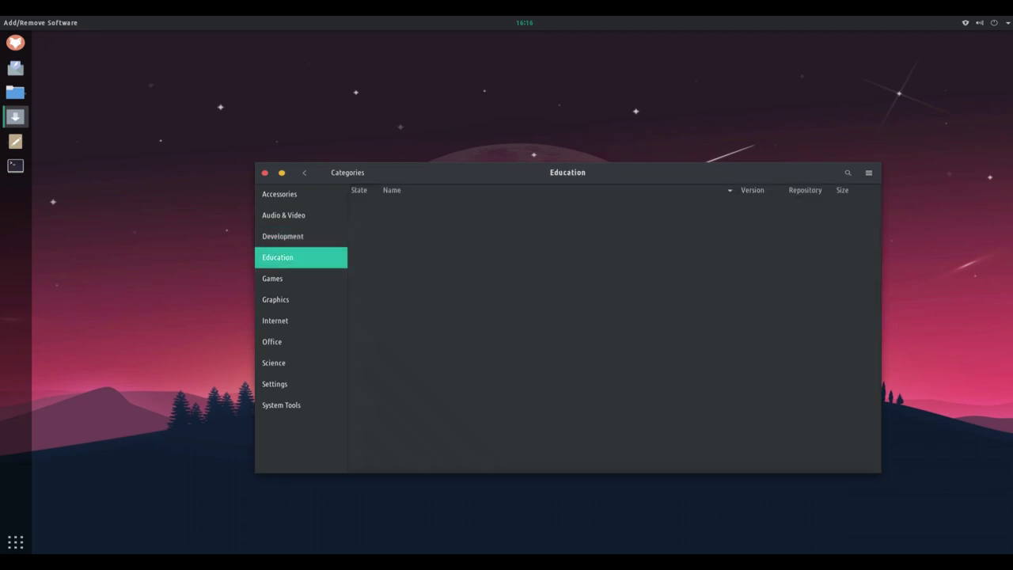
key(ctrl+q)
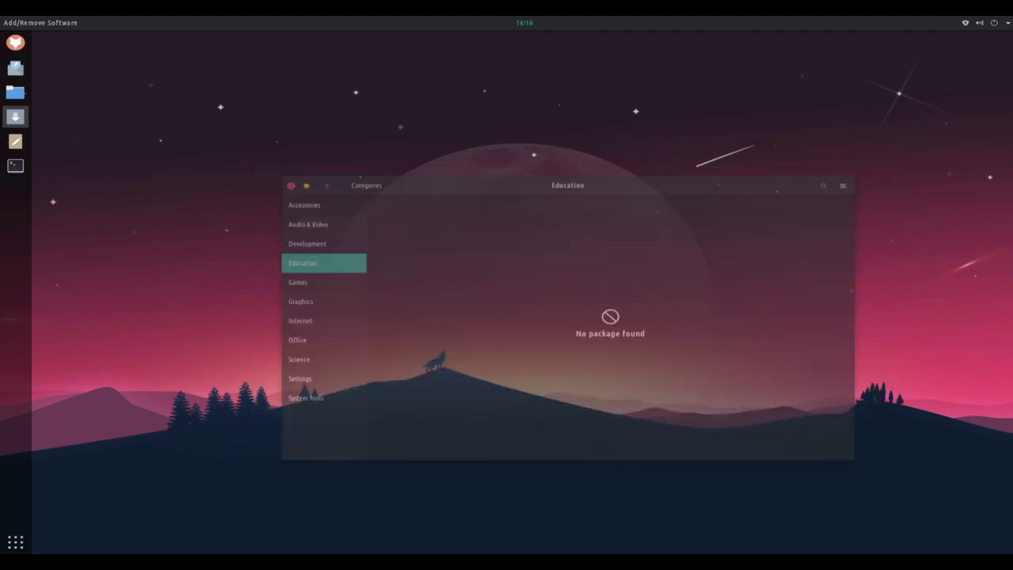